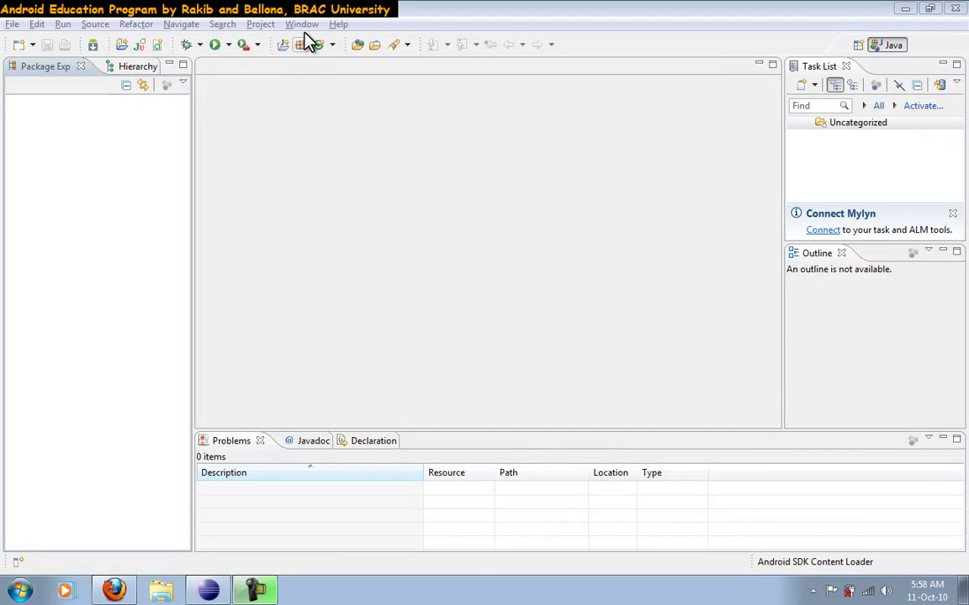
Step: Open the Android SDK and AVD Manager and start a new virtual device named myFirstAVD
left_click(300, 25)
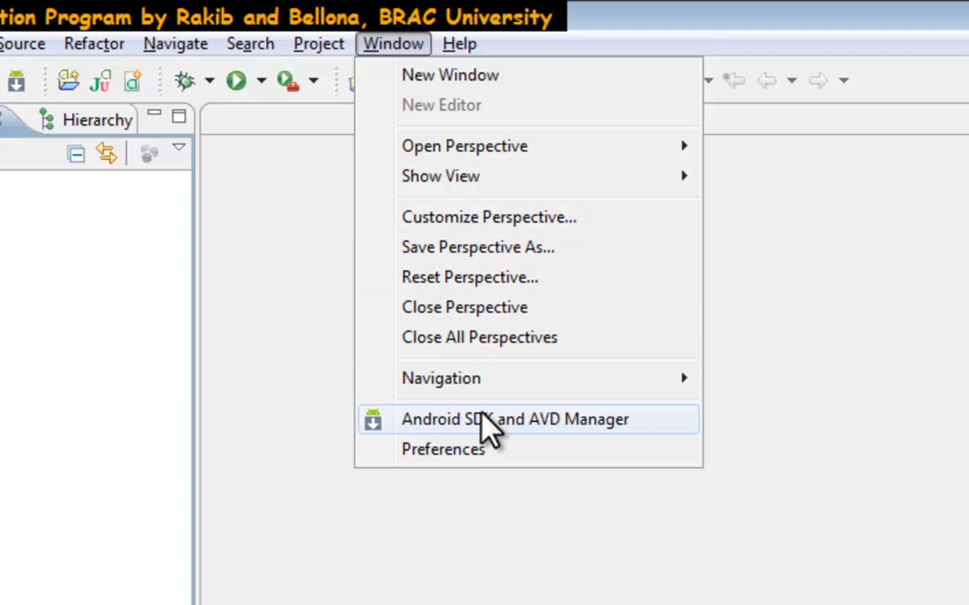
left_click(545, 419)
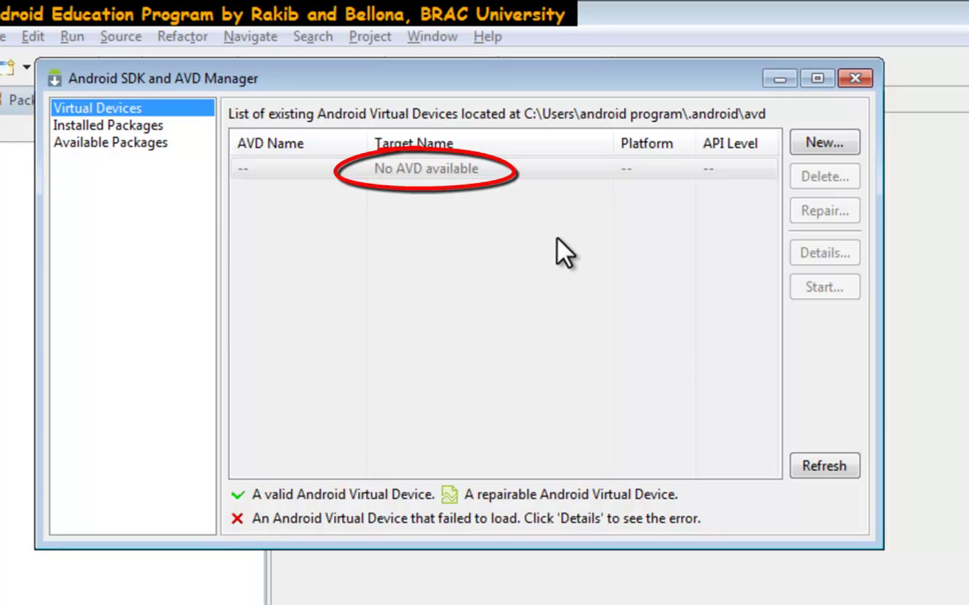
left_click(822, 143)
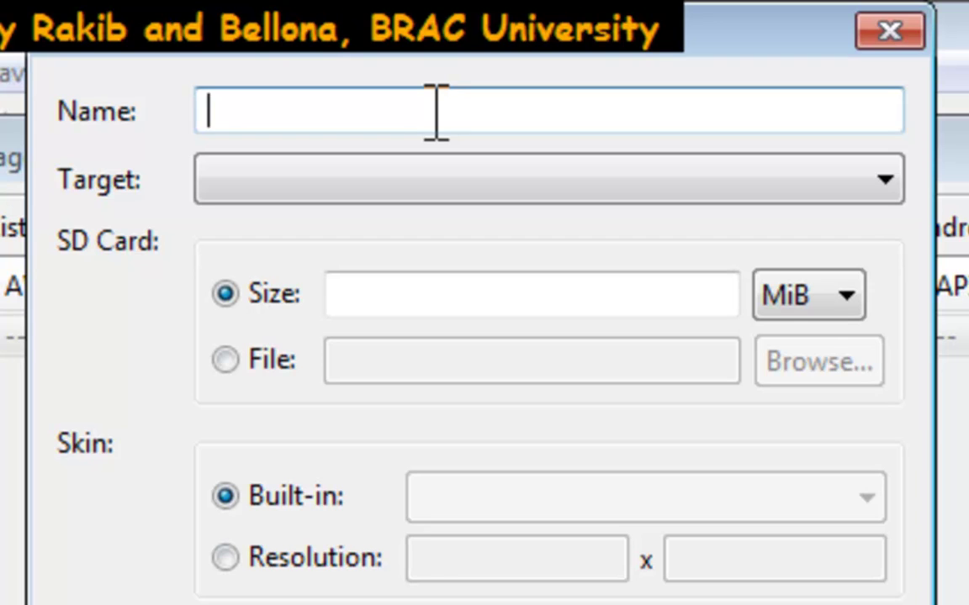
type("myFir")
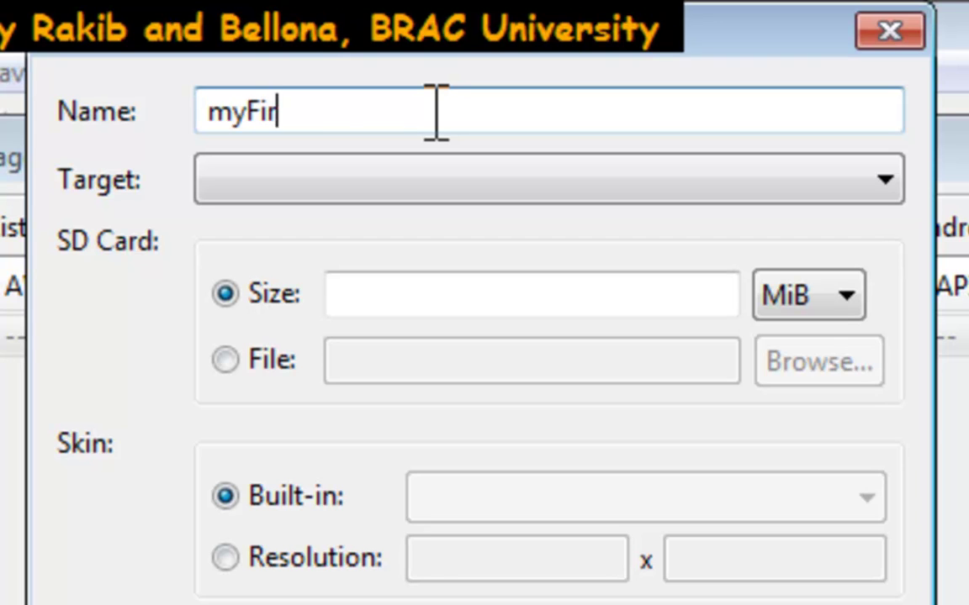
type("stAVD")
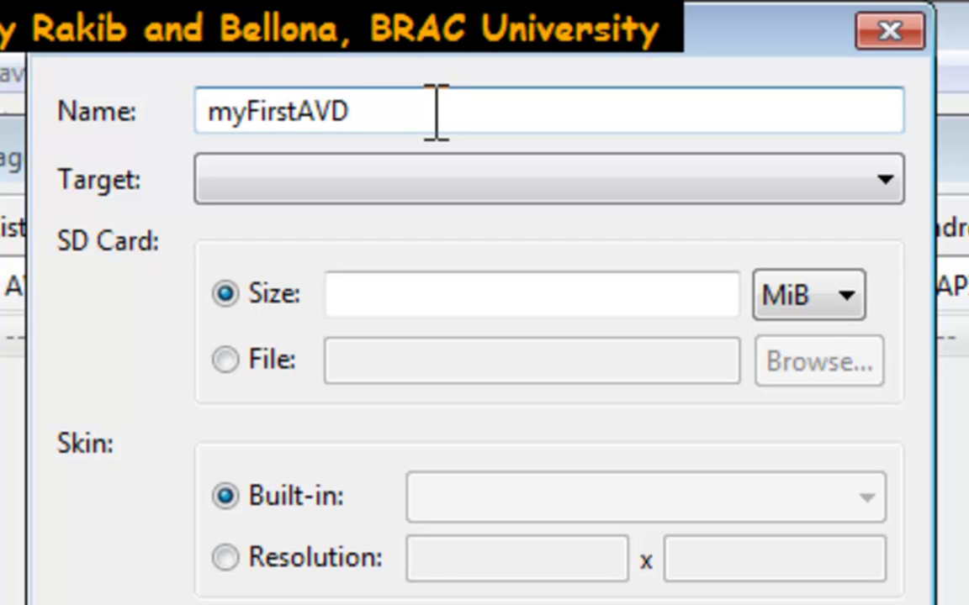
Step: Set the virtual device's target to Google APIs (Google Inc.) - API Level 8 and its SD card size to 256 MiB
left_click(429, 172)
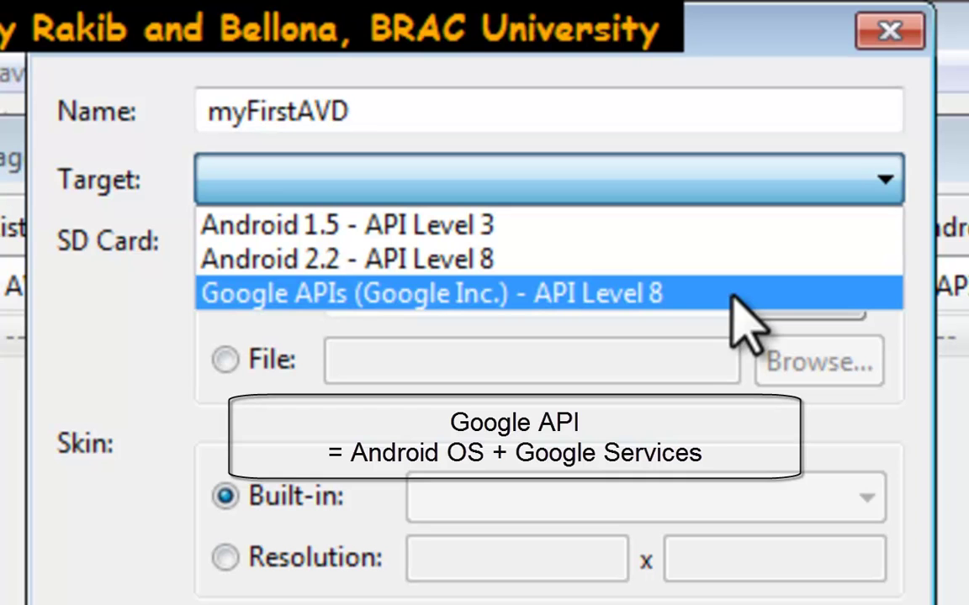
left_click(727, 295)
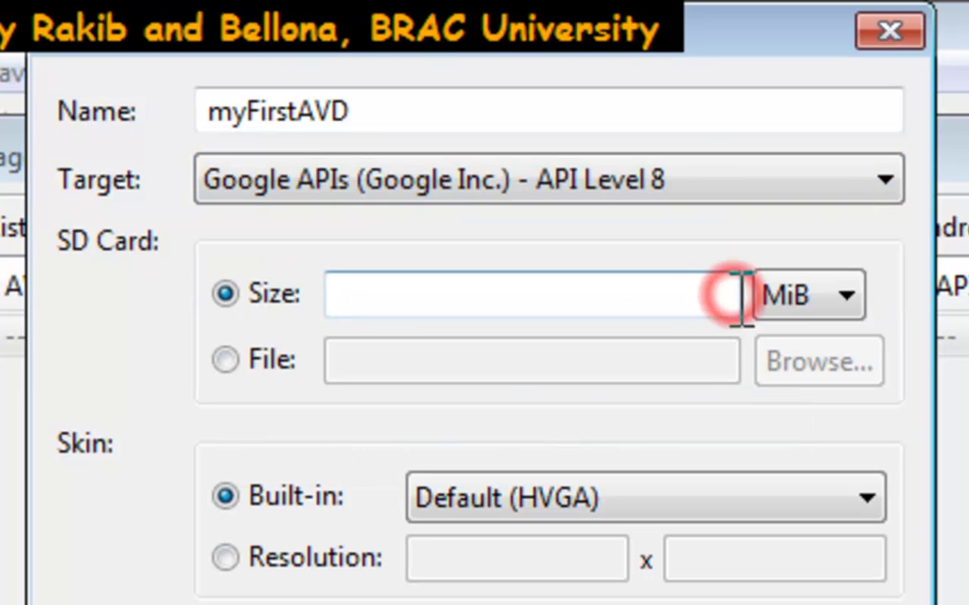
left_click(526, 305)
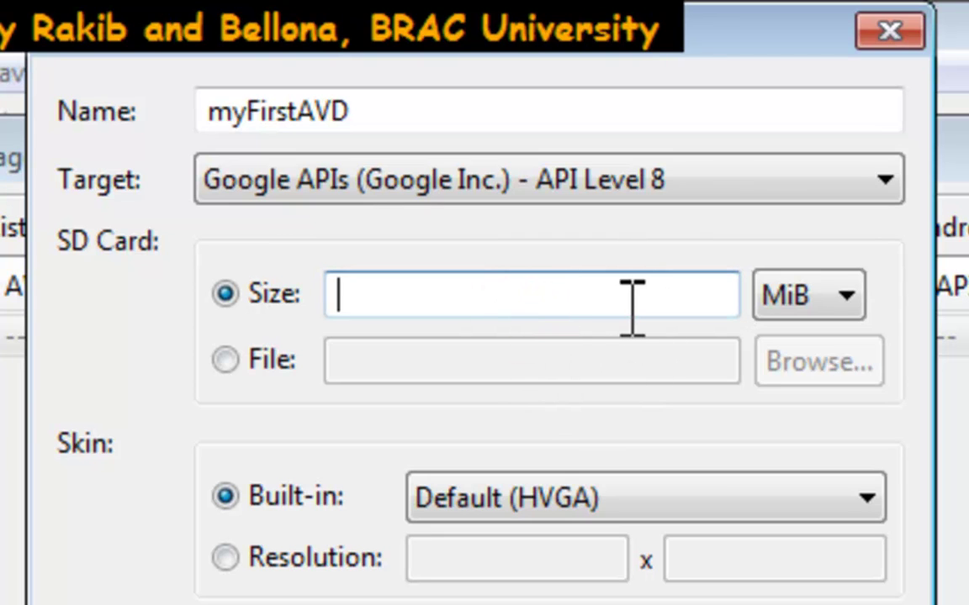
type("256")
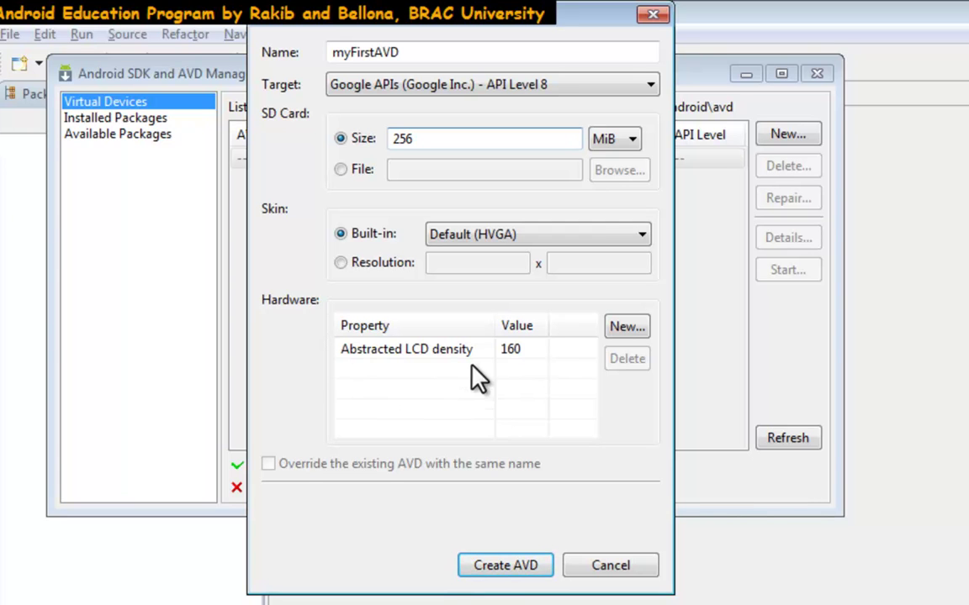
Step: Examine the hardware properties that can be added to the virtual device, without adding any
left_click(627, 327)
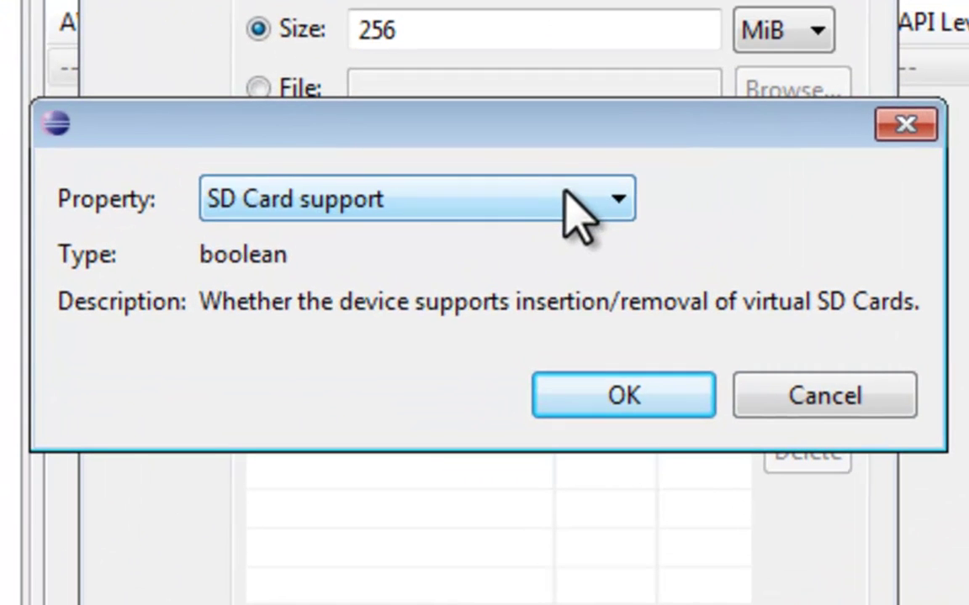
left_click(504, 224)
mouse_move(613, 256)
left_mouse_down()
mouse_move(631, 312)
mouse_move(618, 278)
mouse_move(627, 260)
left_mouse_up()
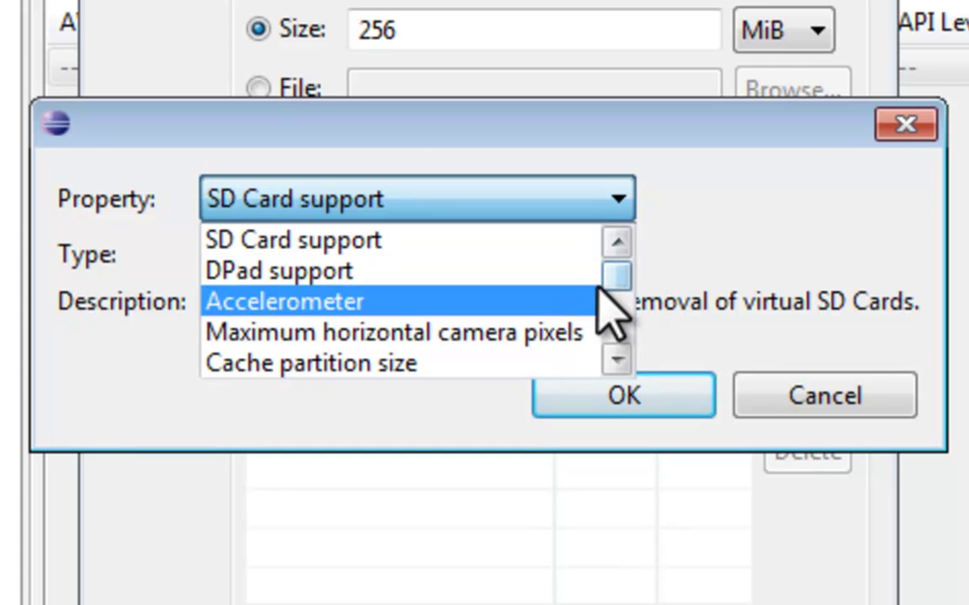
left_click(619, 360)
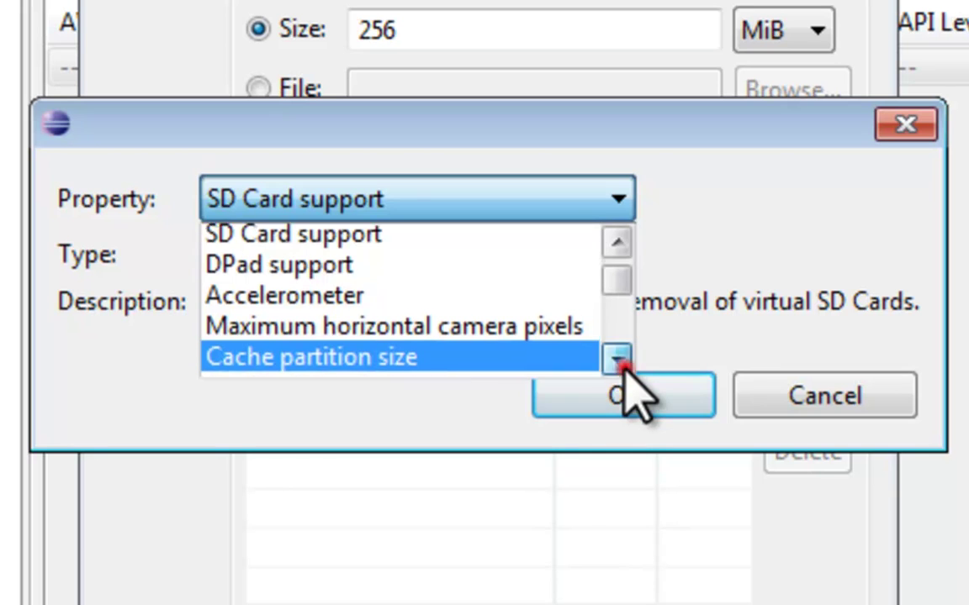
left_click(619, 360)
left_click(619, 359)
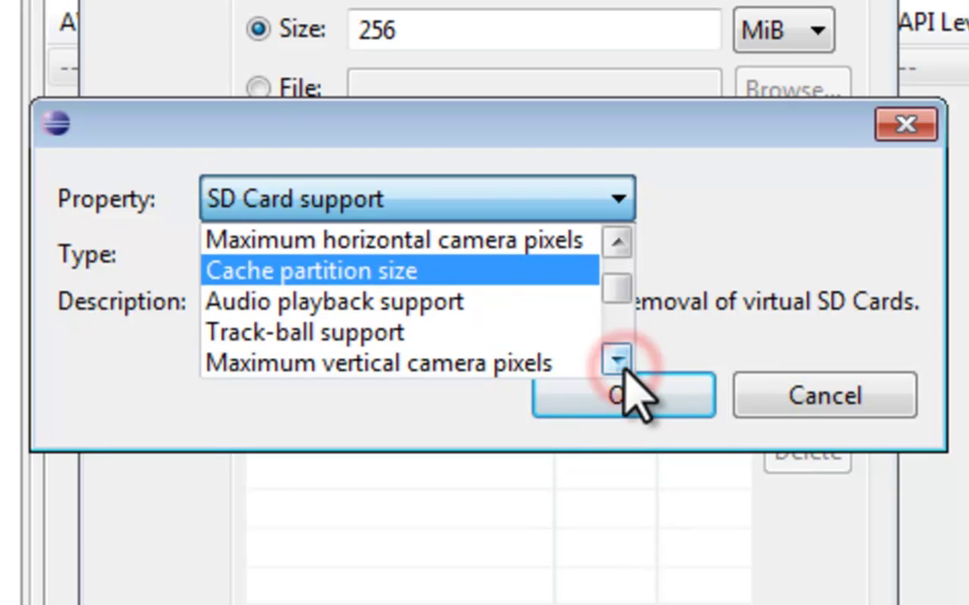
left_click(619, 360)
left_click(619, 359)
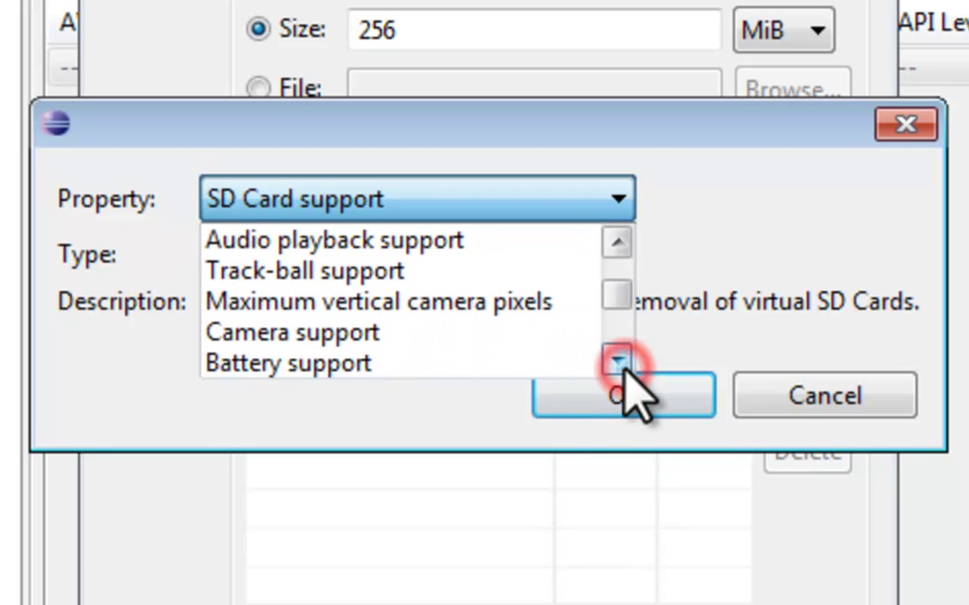
left_click(619, 360)
left_click(618, 360)
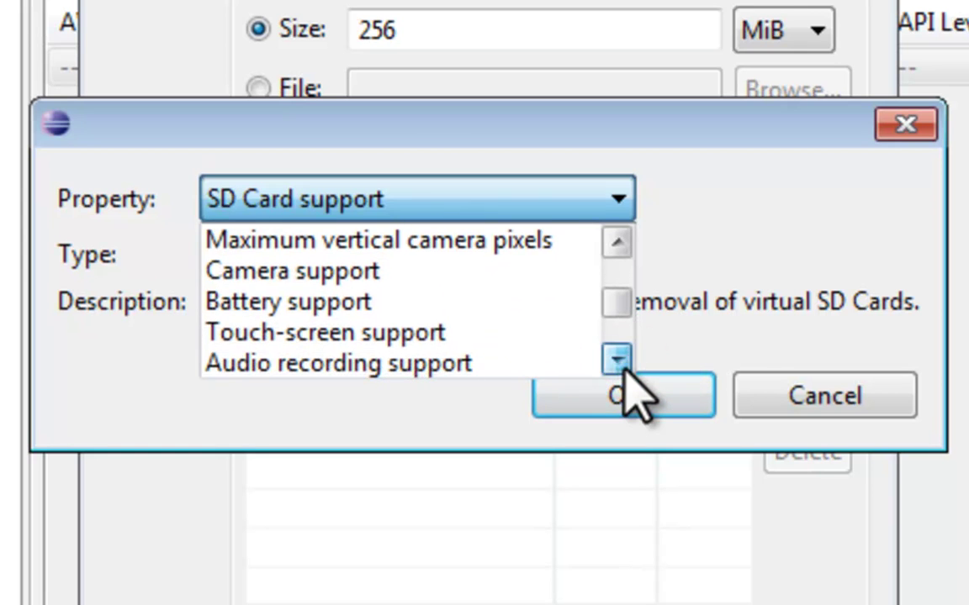
left_click(619, 360)
left_click(619, 360)
left_click(619, 360)
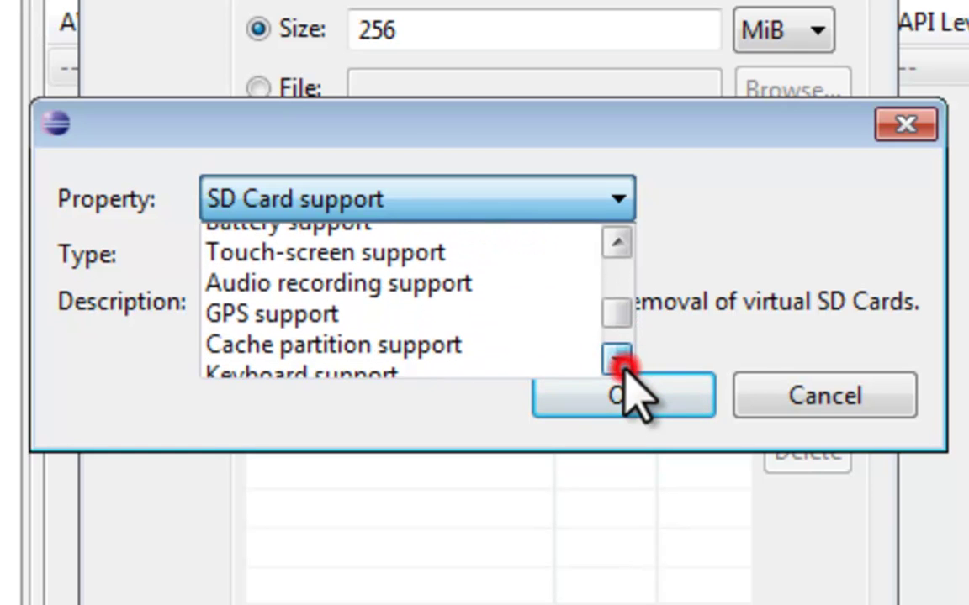
left_click(619, 360)
left_click(619, 360)
left_click(618, 360)
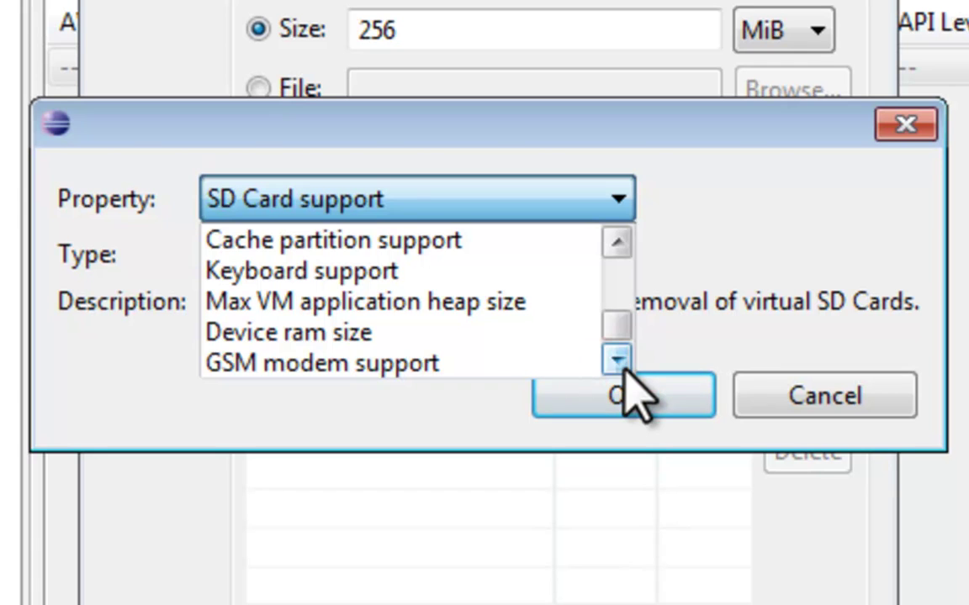
left_click(618, 309)
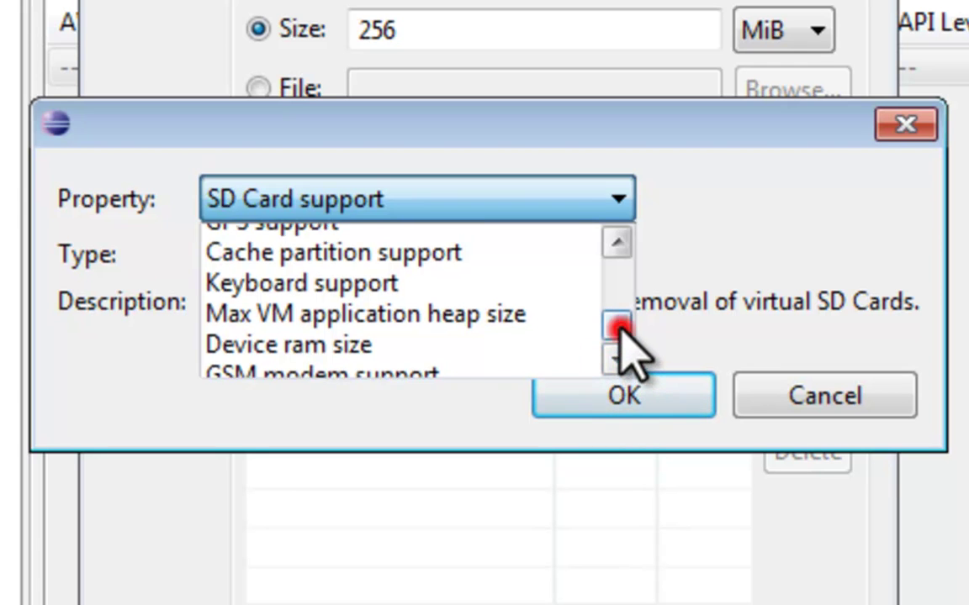
left_click_drag(620, 316, 614, 274)
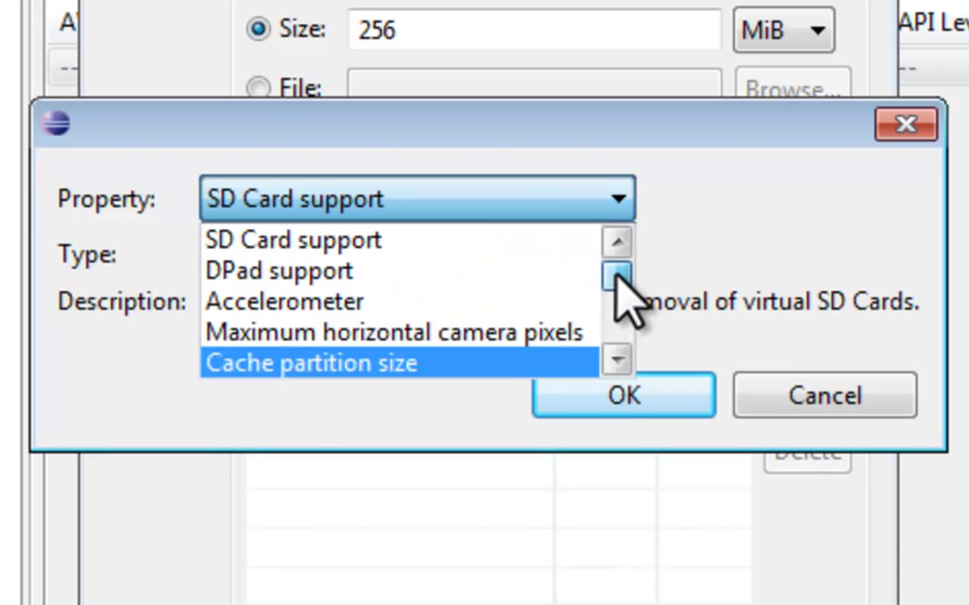
left_click(618, 187)
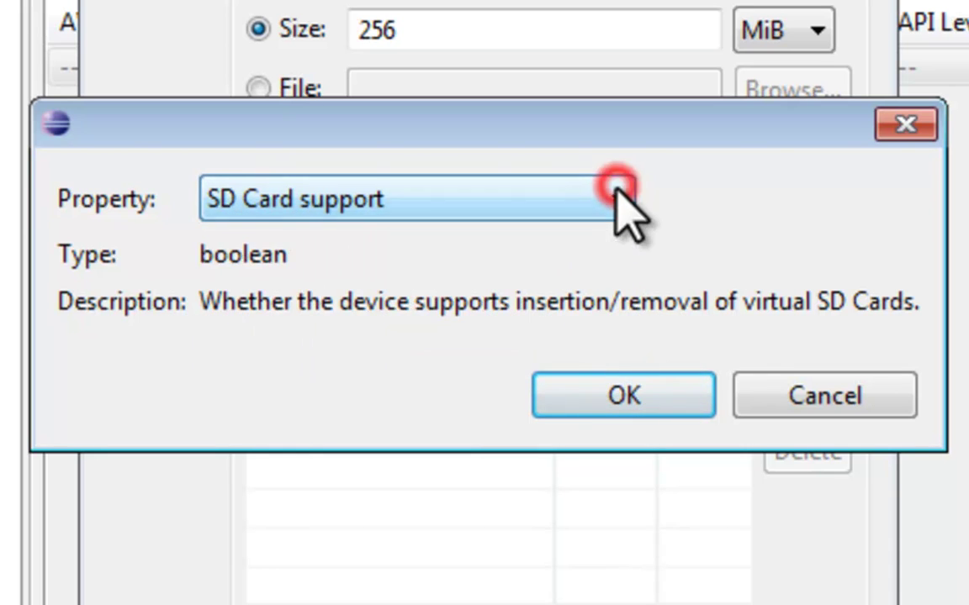
left_click(840, 402)
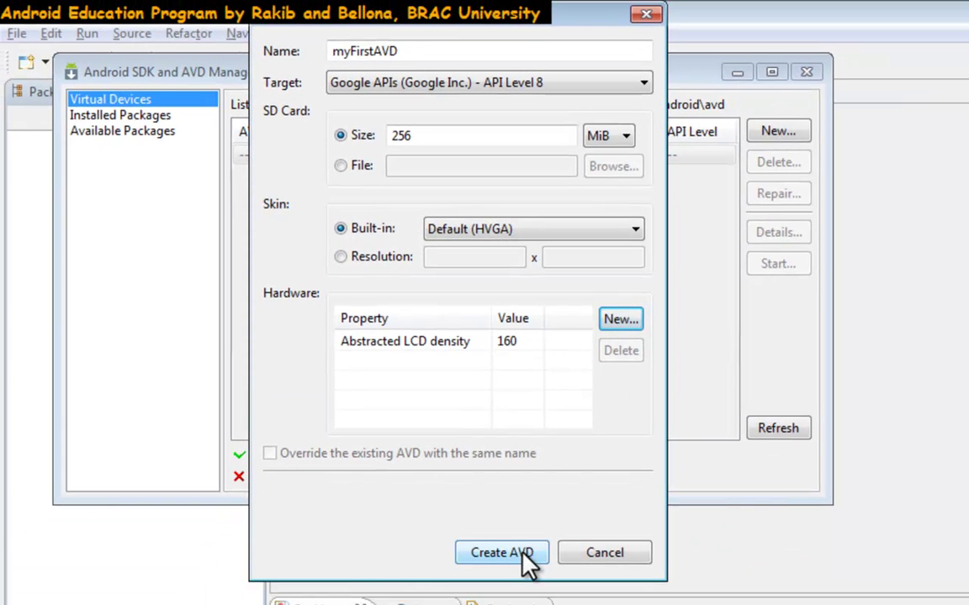
Step: Create the configured virtual device and launch myFirstAVD in the emulator with the default launch options
left_click(523, 555)
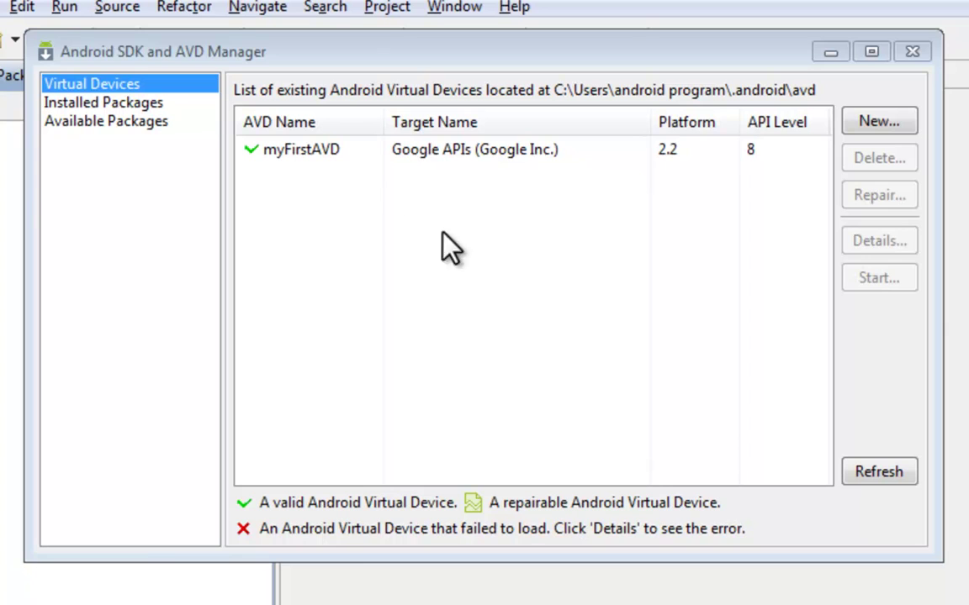
left_click(488, 151)
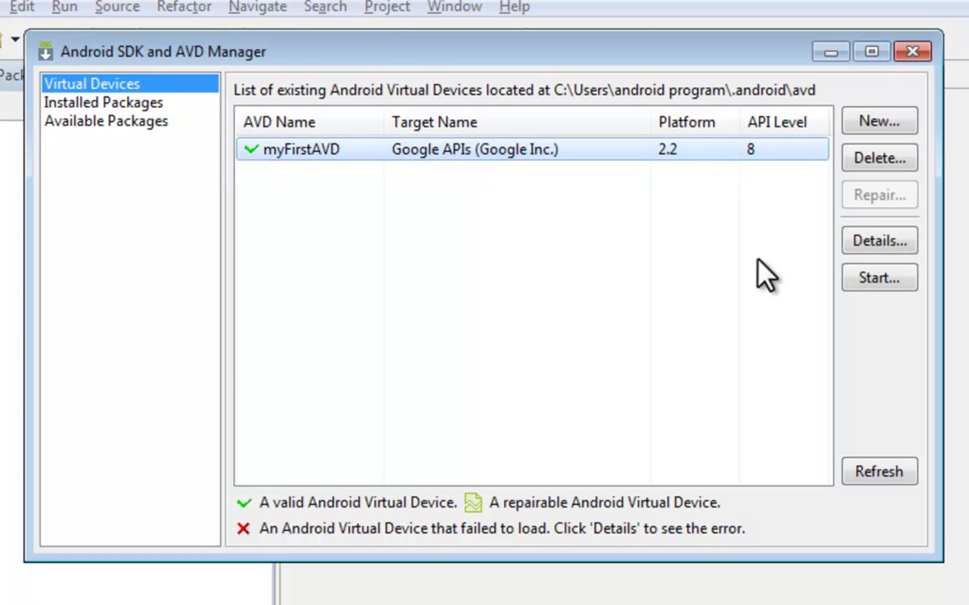
left_click(879, 280)
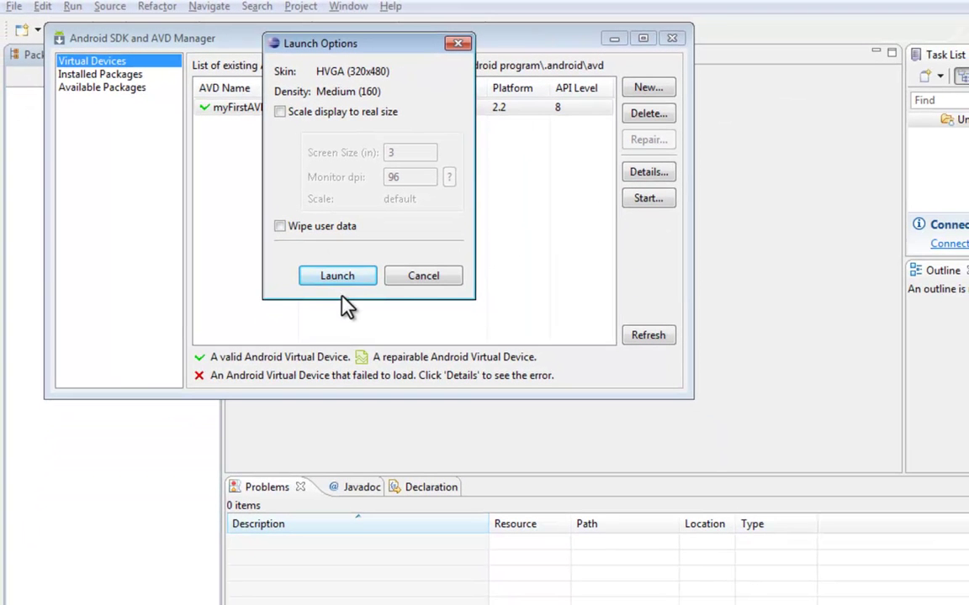
left_click(362, 280)
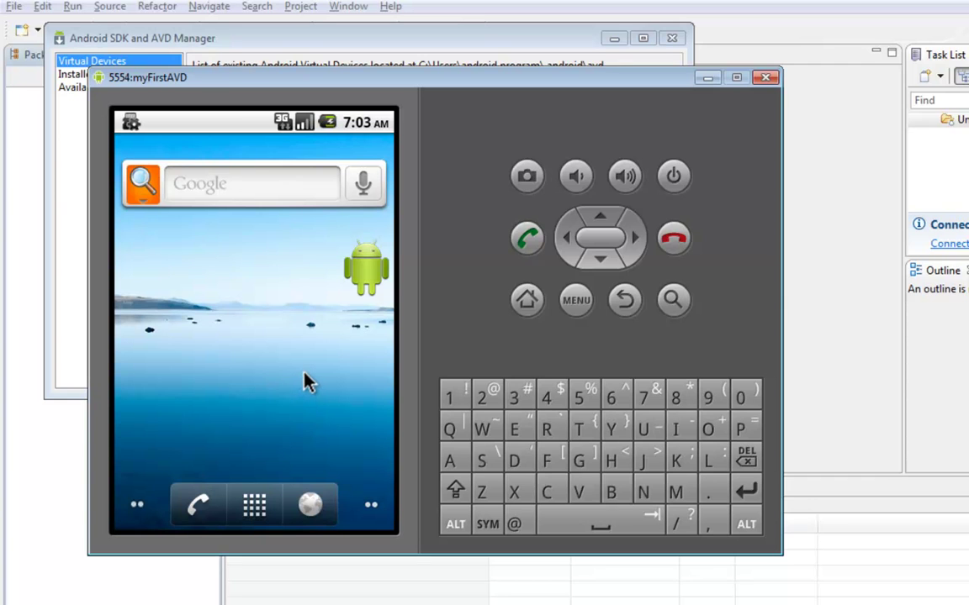
Step: View the emulated phone's dialer, call log and contacts, and return to the home screen
left_click(205, 512)
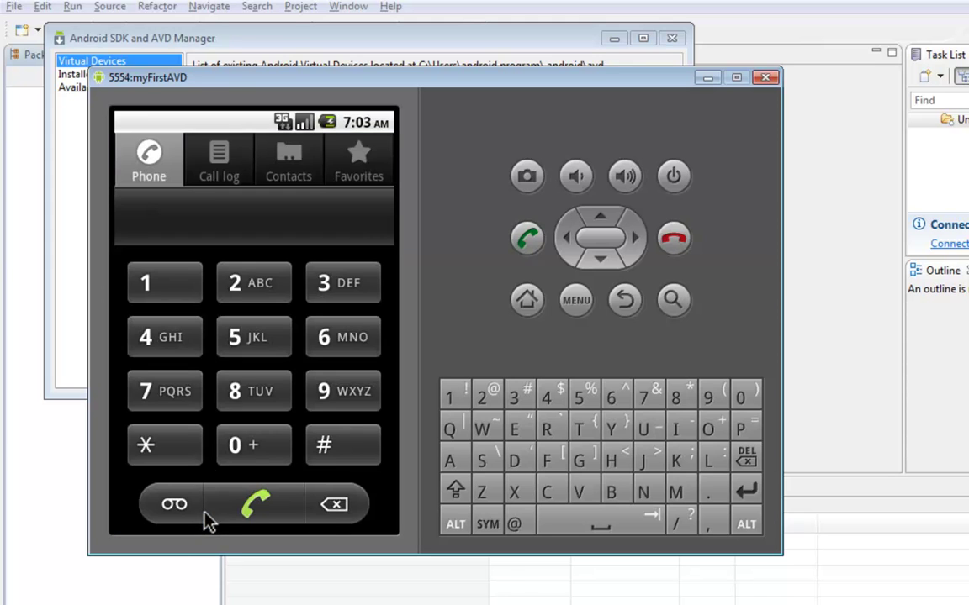
left_click(225, 157)
left_click(304, 173)
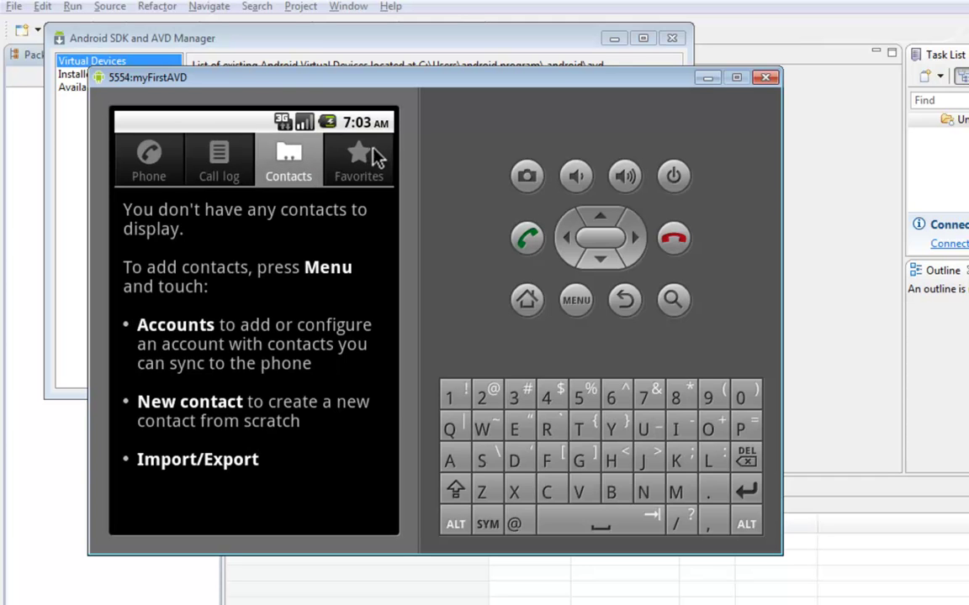
left_click(542, 309)
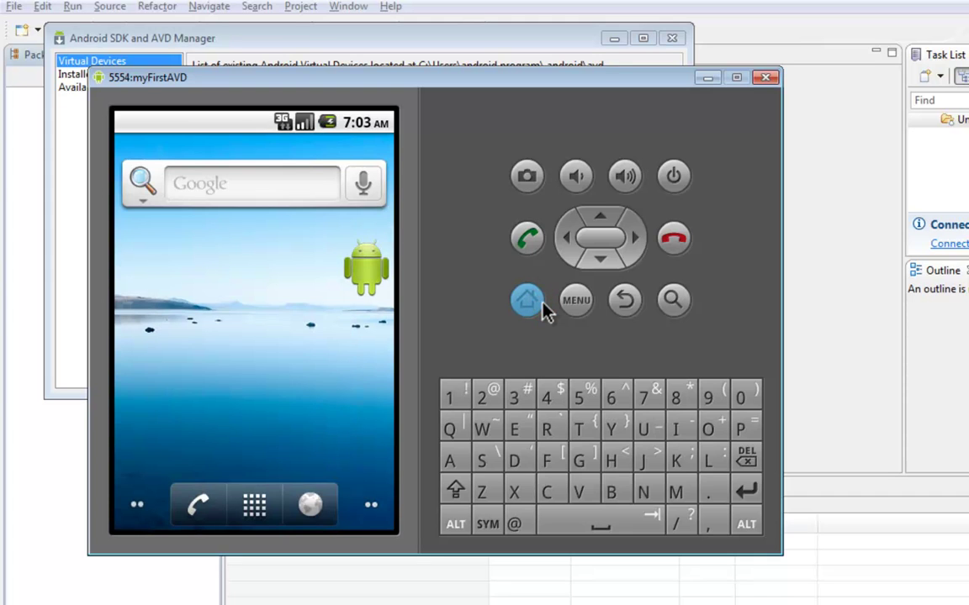
Step: Open the emulated phone's web browser and search Google for "android phone"
left_click(315, 511)
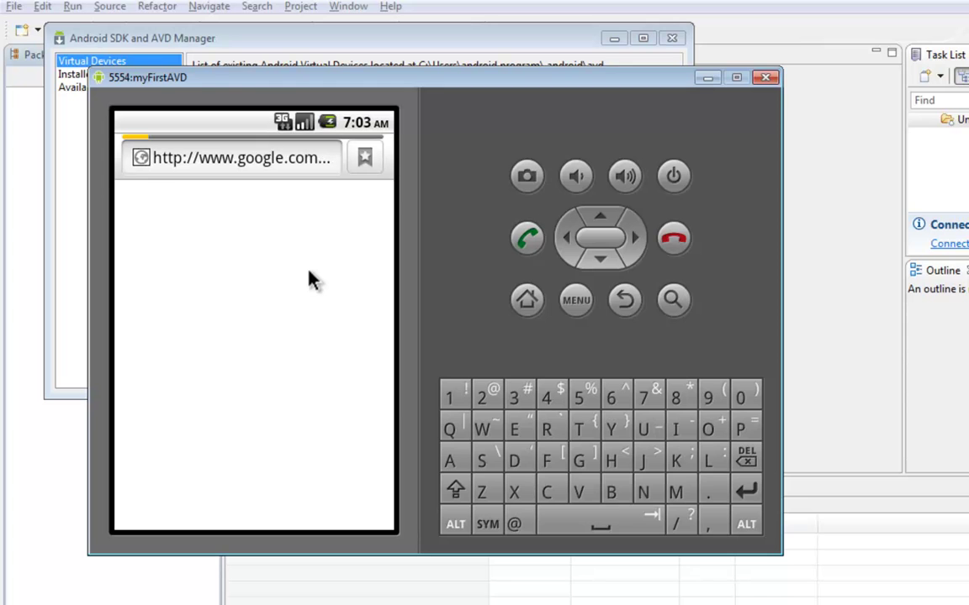
left_click(312, 280)
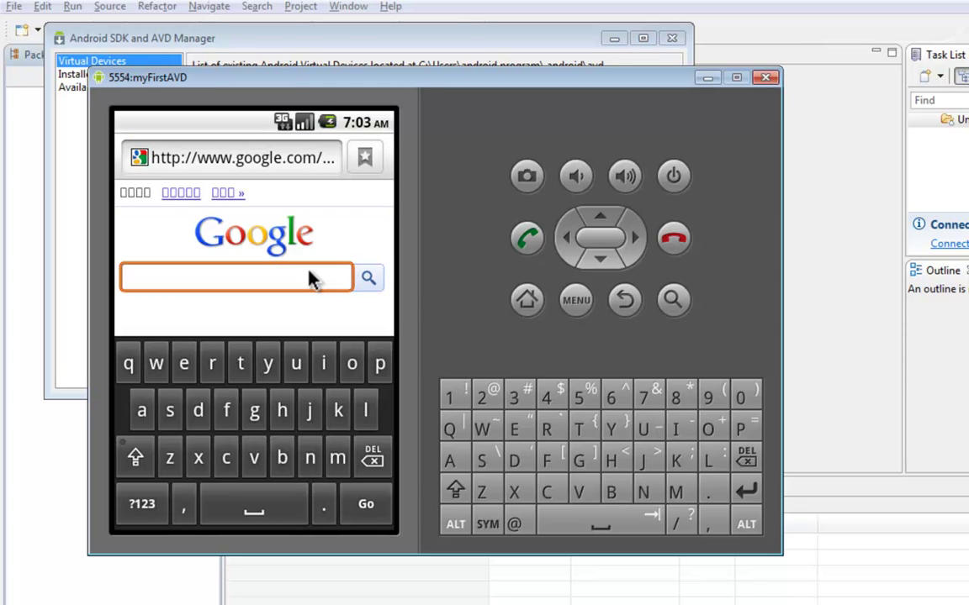
left_click(146, 412)
left_click(308, 459)
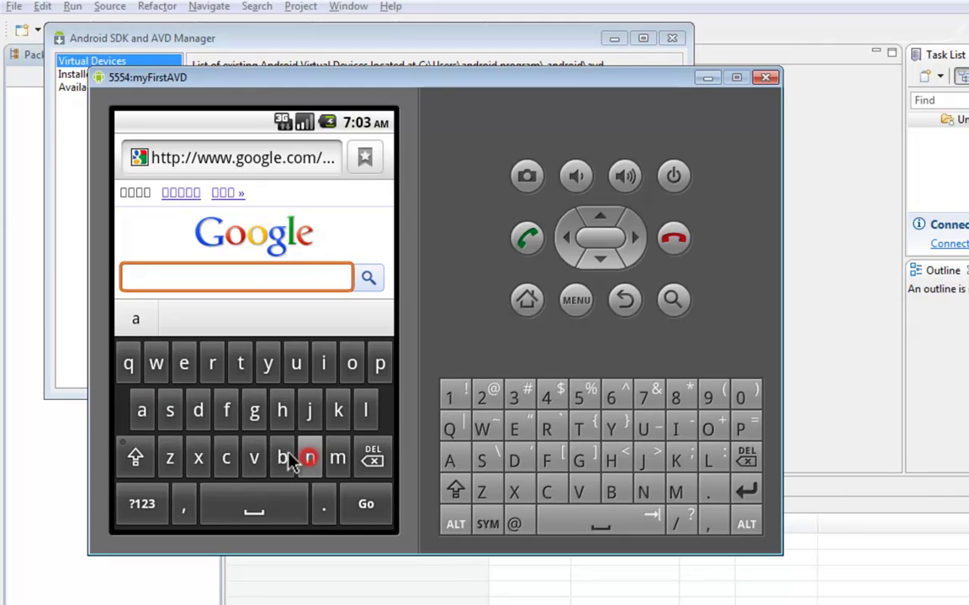
left_click(200, 410)
left_click(216, 367)
left_click(352, 370)
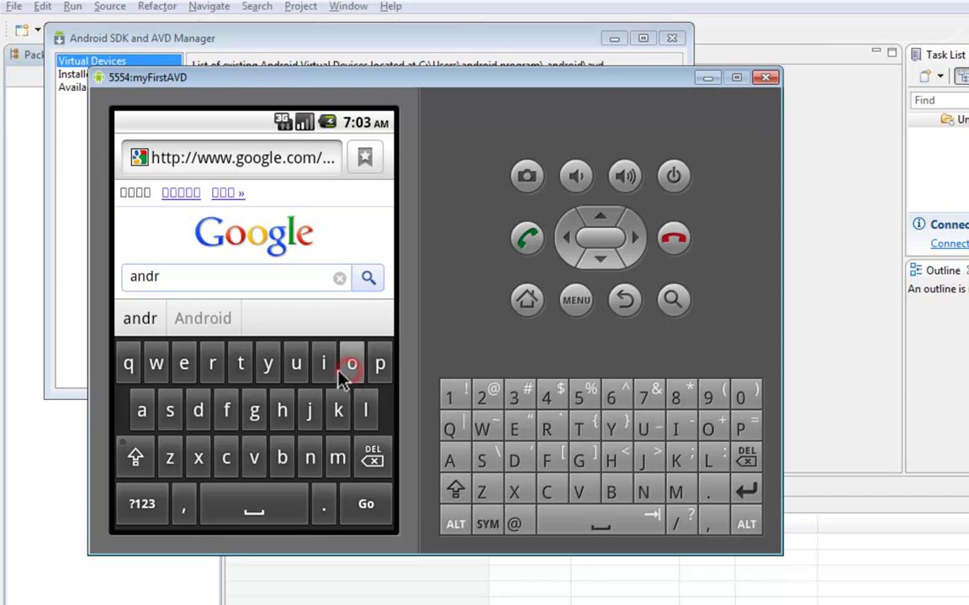
left_click(323, 368)
left_click(202, 410)
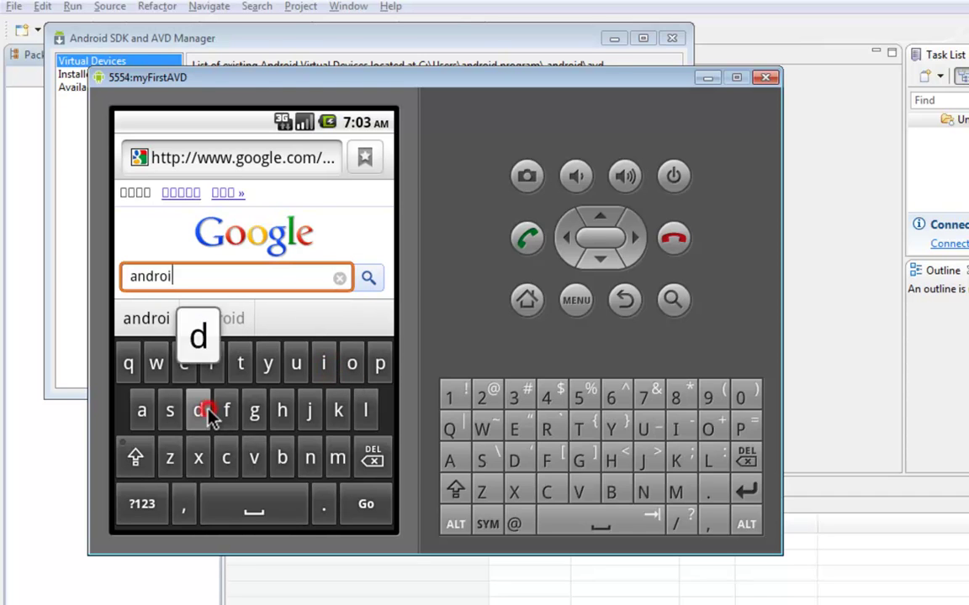
left_click(236, 513)
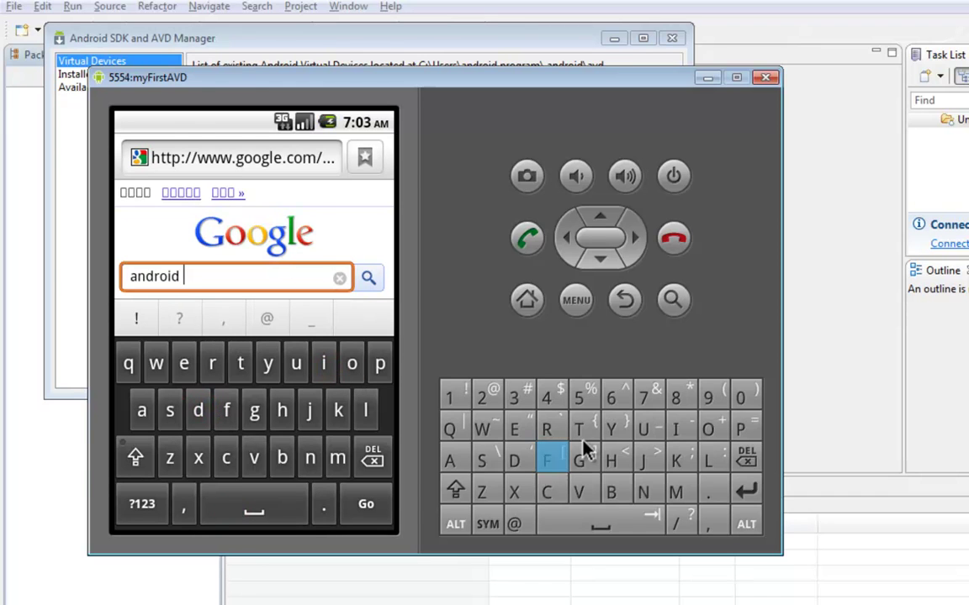
left_click(742, 427)
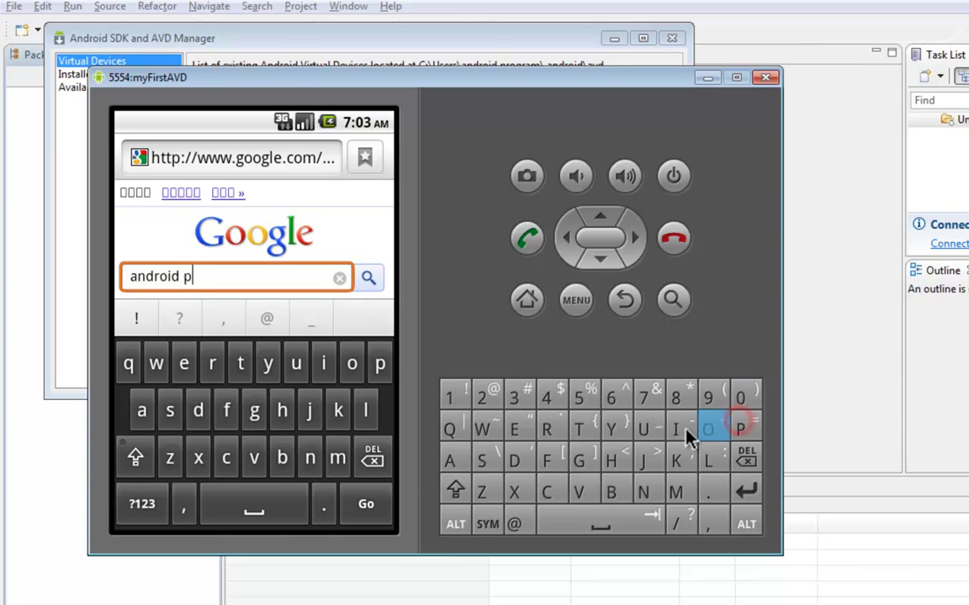
left_click(605, 469)
left_click(711, 427)
left_click(655, 491)
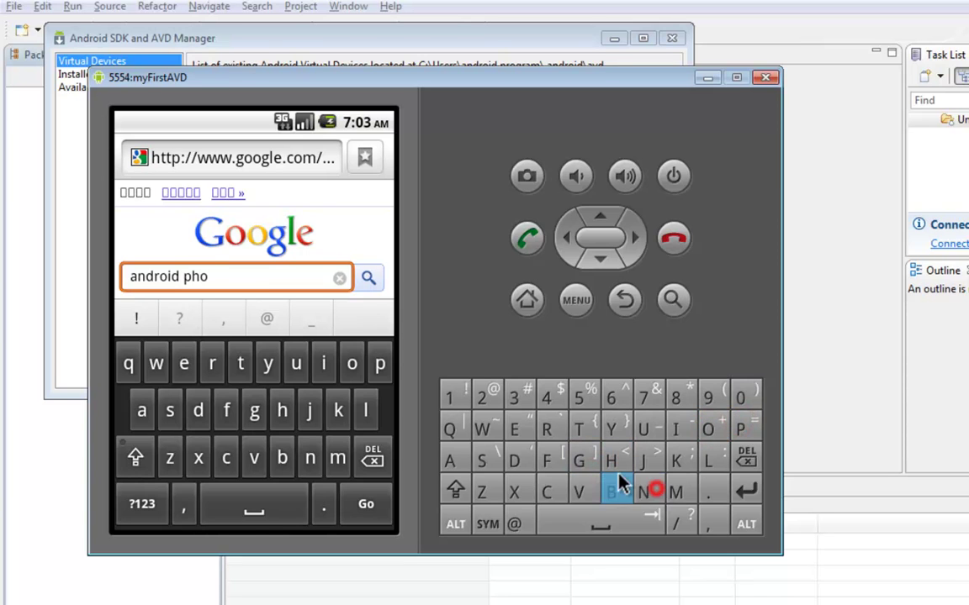
left_click(514, 432)
left_click(372, 504)
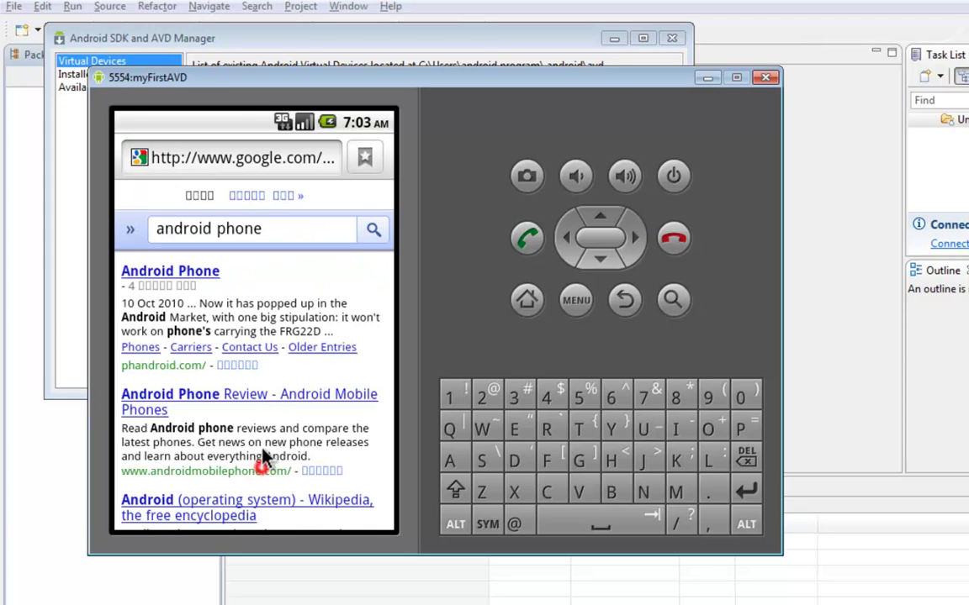
Step: Browse the search results and view the browser's options without choosing one, and return to the phone's home screen
scroll(290, 292, "down", 5)
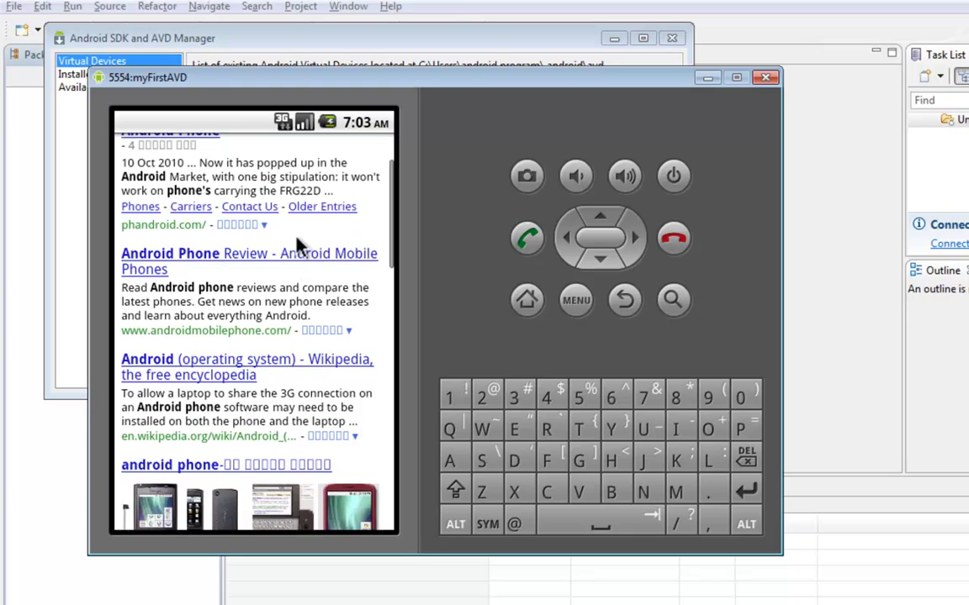
left_click_drag(268, 504, 292, 532)
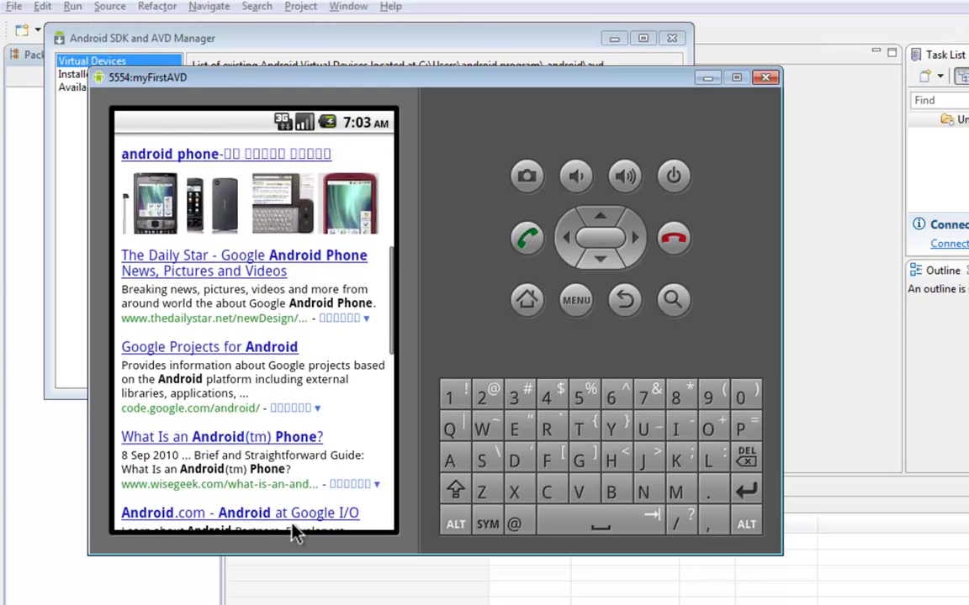
left_click_drag(292, 396, 296, 264)
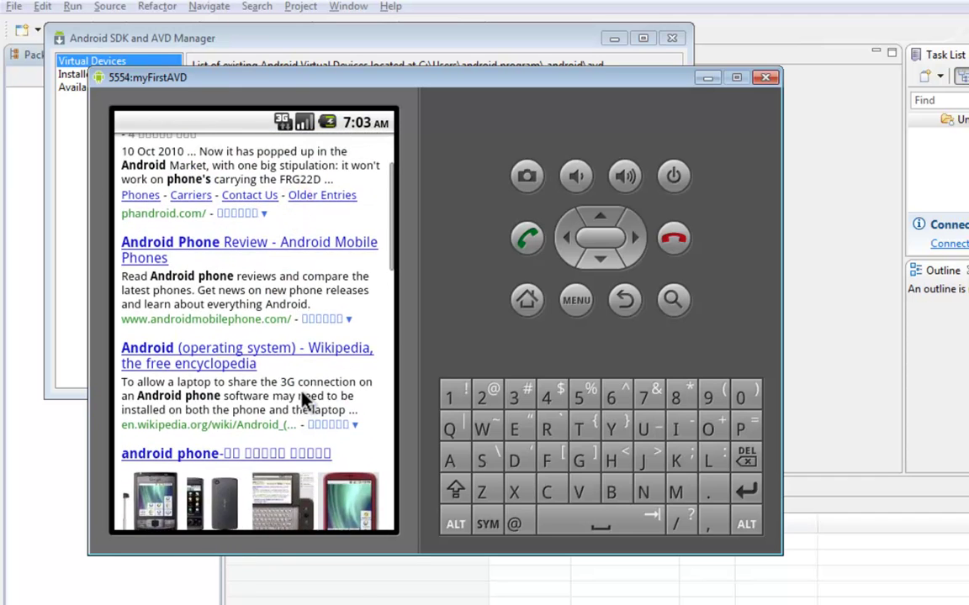
left_click_drag(300, 244, 305, 389)
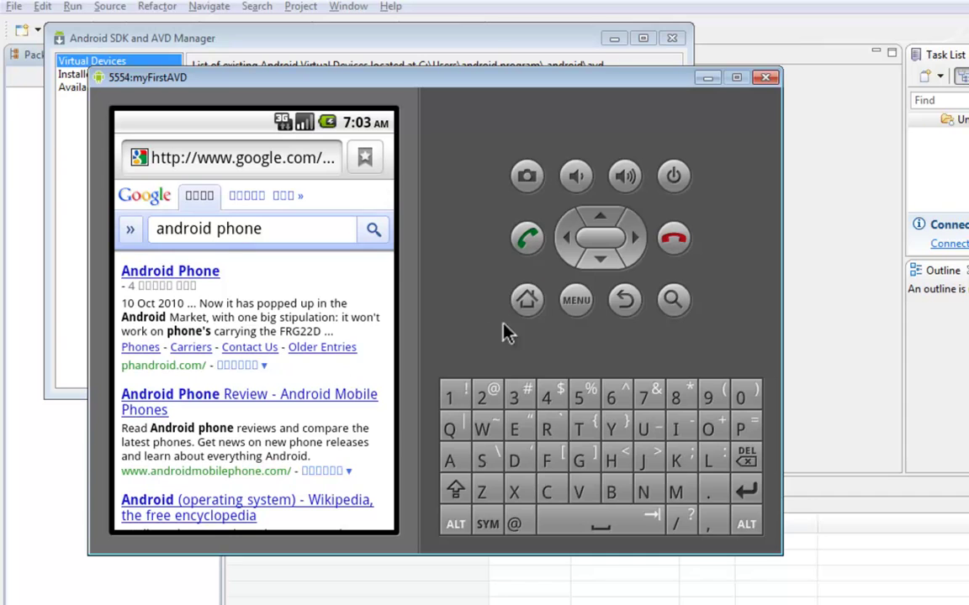
left_click(568, 309)
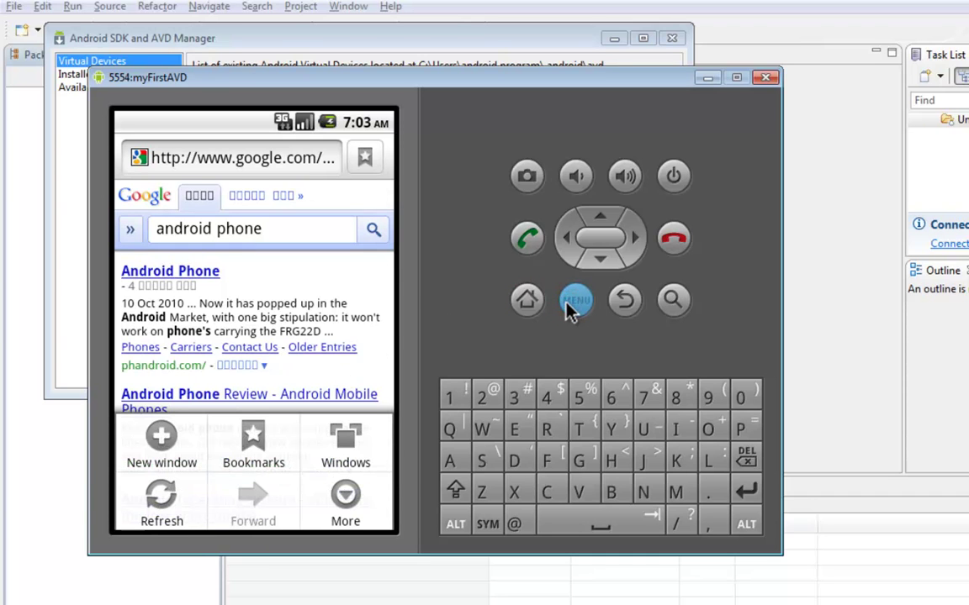
left_click(629, 307)
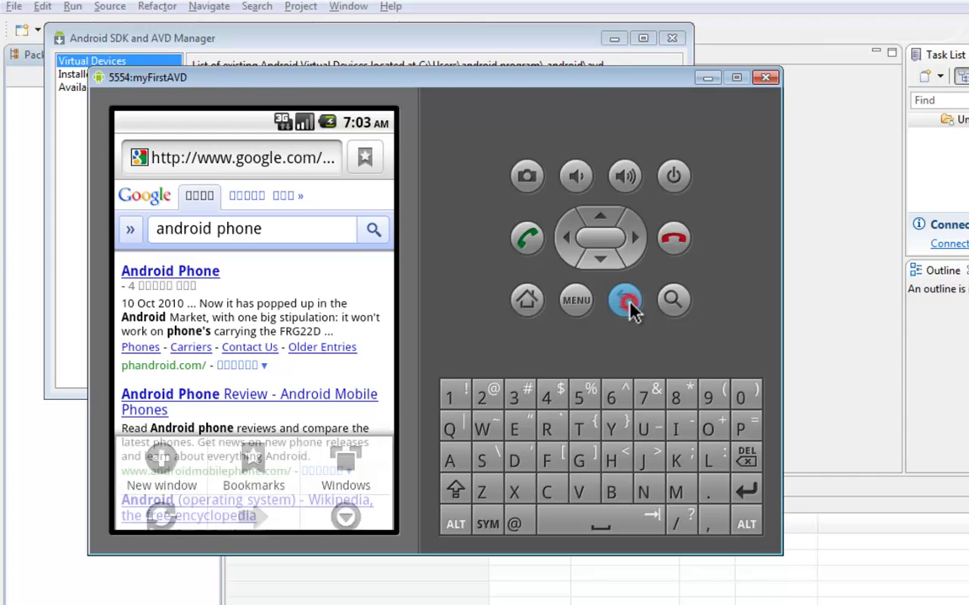
left_click(528, 301)
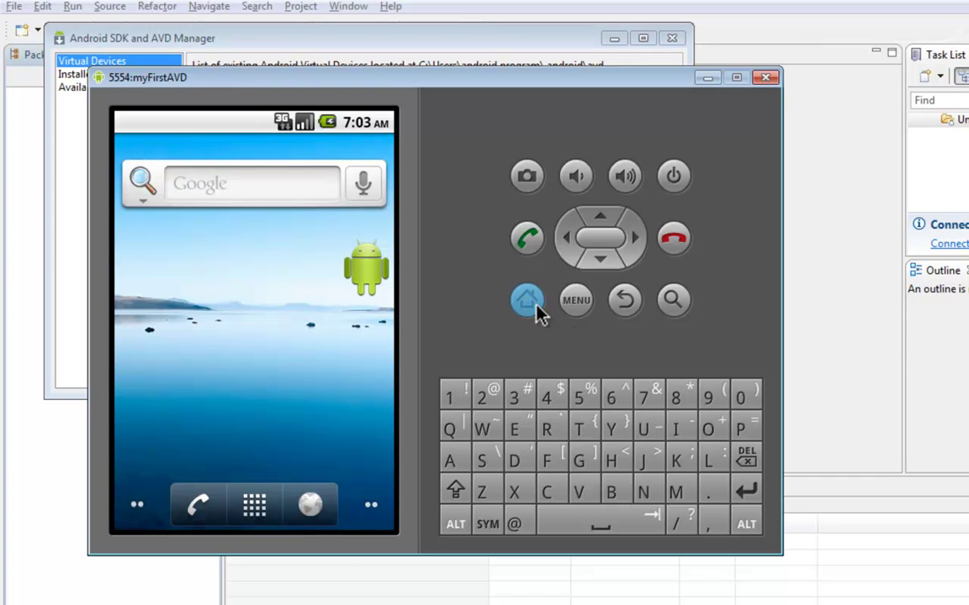
Step: Place shortcuts to the Music and Navigation apps on opposite sides of the phone's home screen, in the row below the Android robot
left_click(254, 506)
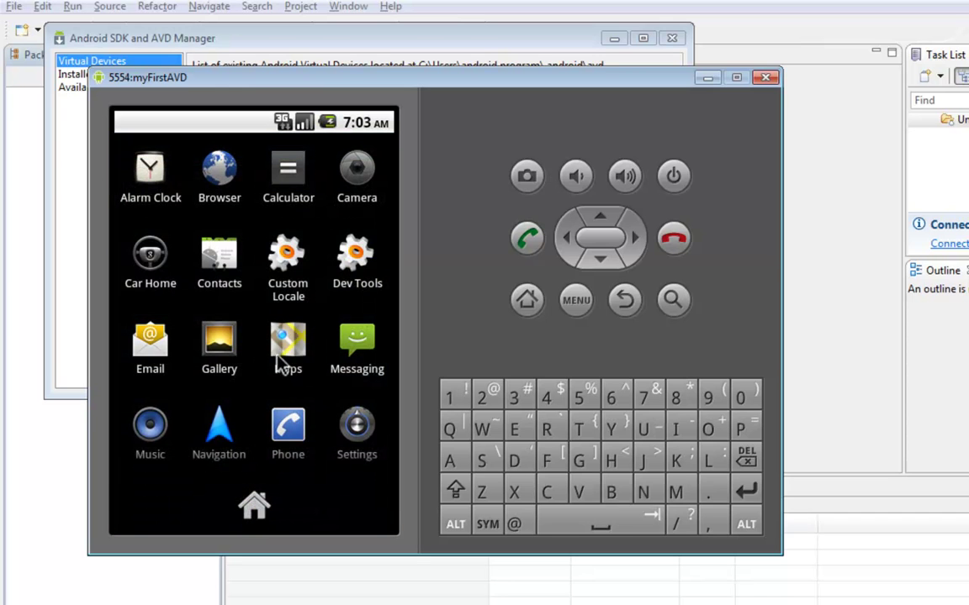
left_click_drag(289, 368, 309, 194)
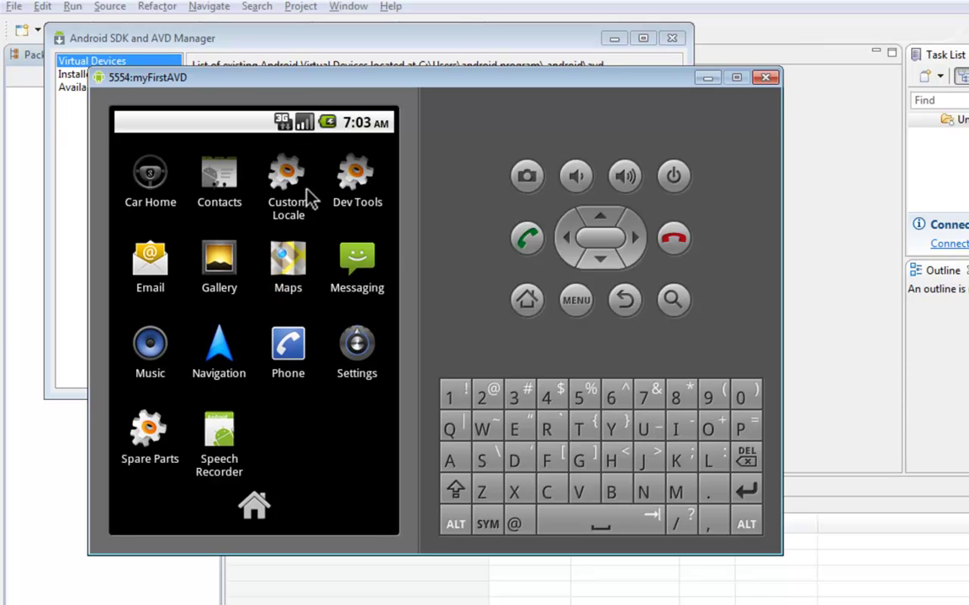
left_click_drag(289, 255, 292, 391)
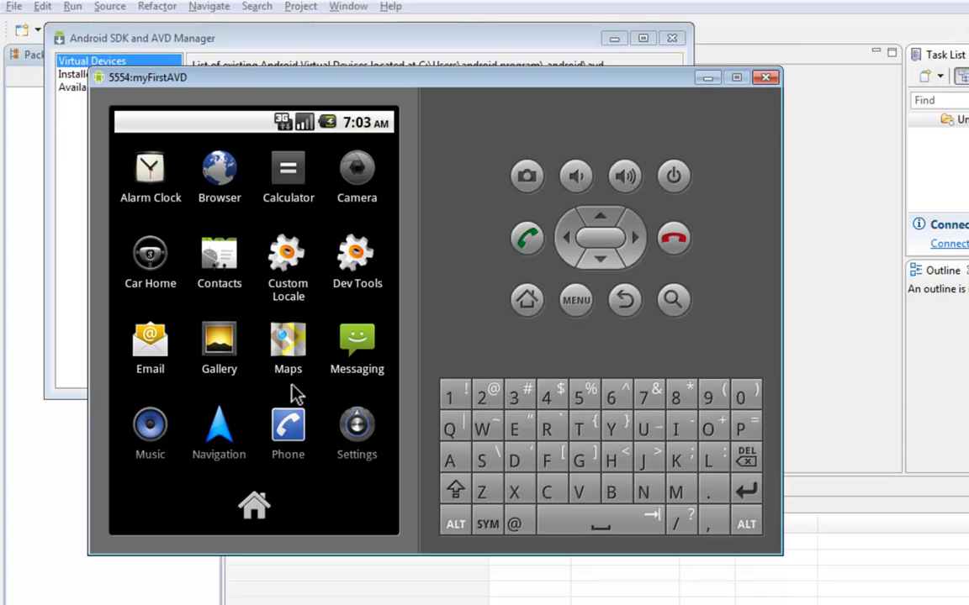
left_click(163, 436)
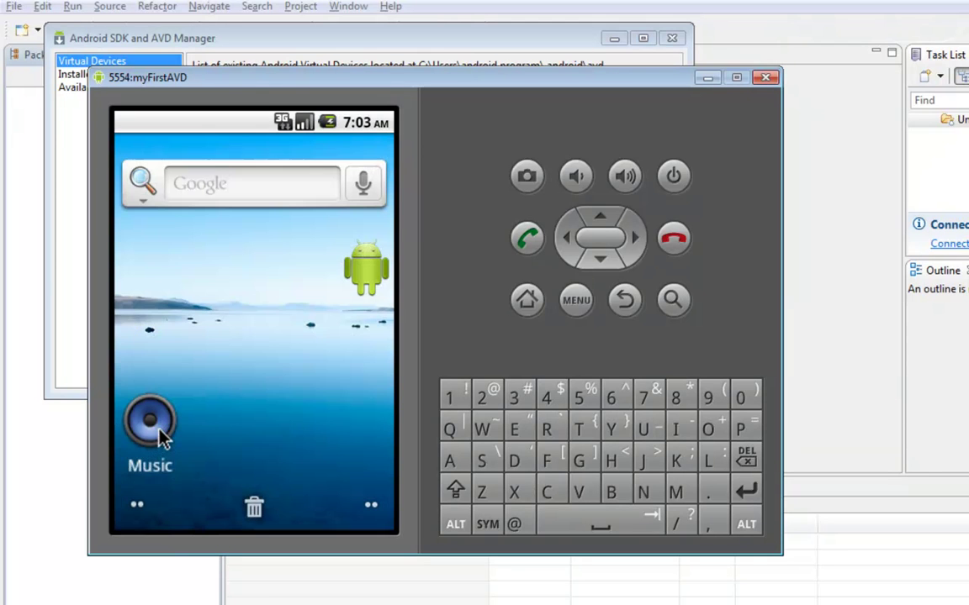
left_click_drag(162, 436, 168, 299)
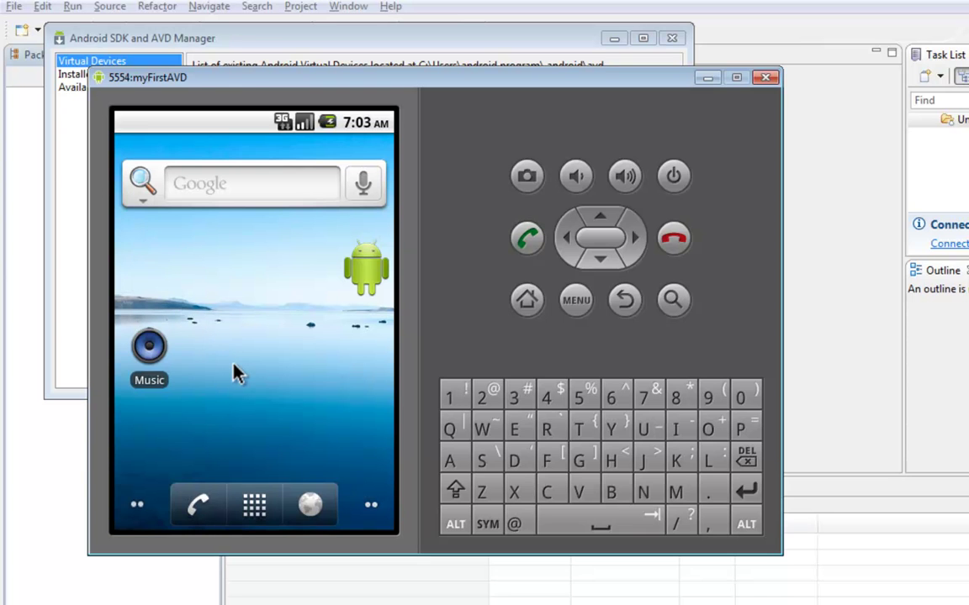
left_click(252, 504)
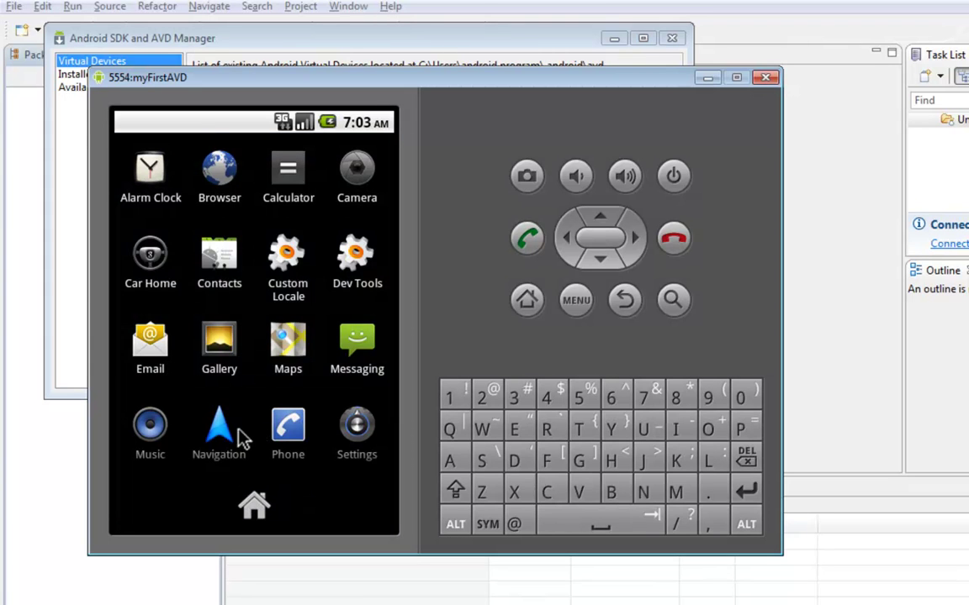
left_click_drag(229, 434, 371, 381)
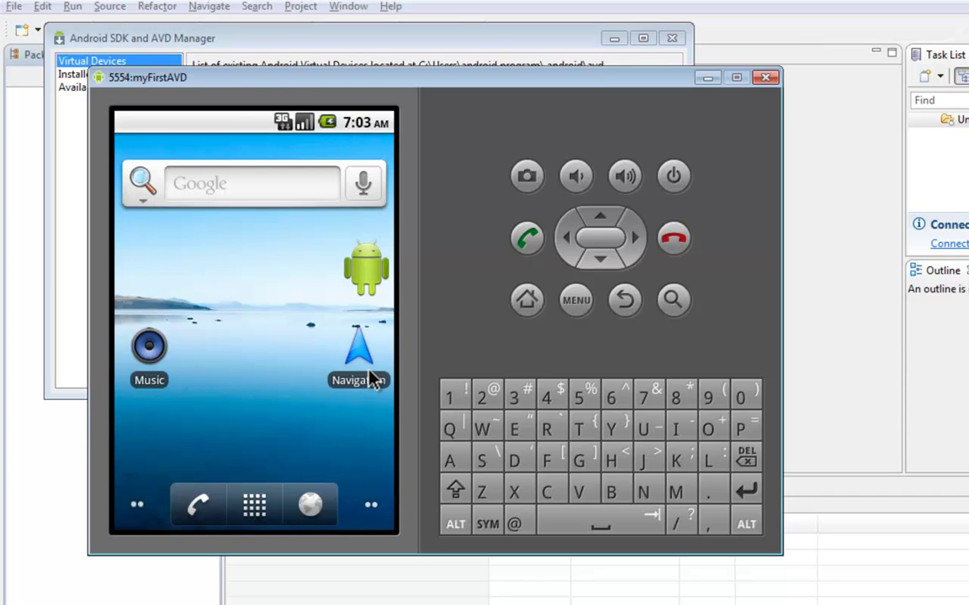
Step: Remove the green Android robot from the phone's home screen
left_click(270, 373)
left_click(363, 266)
left_click_drag(364, 266, 242, 510)
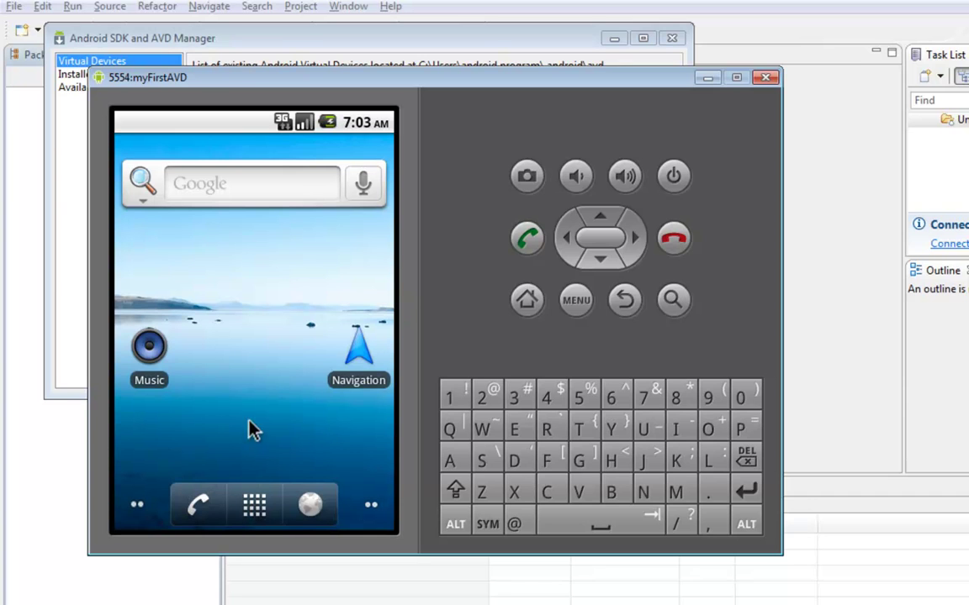